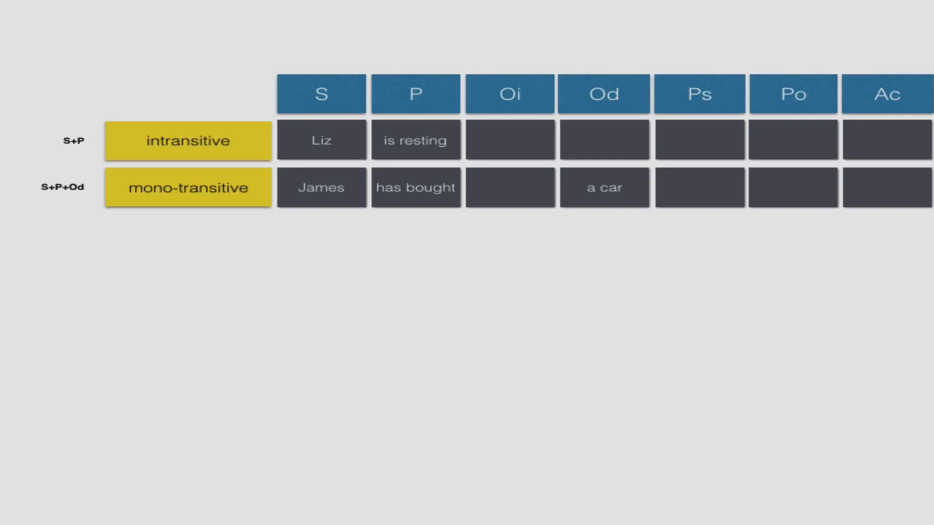
key(space)
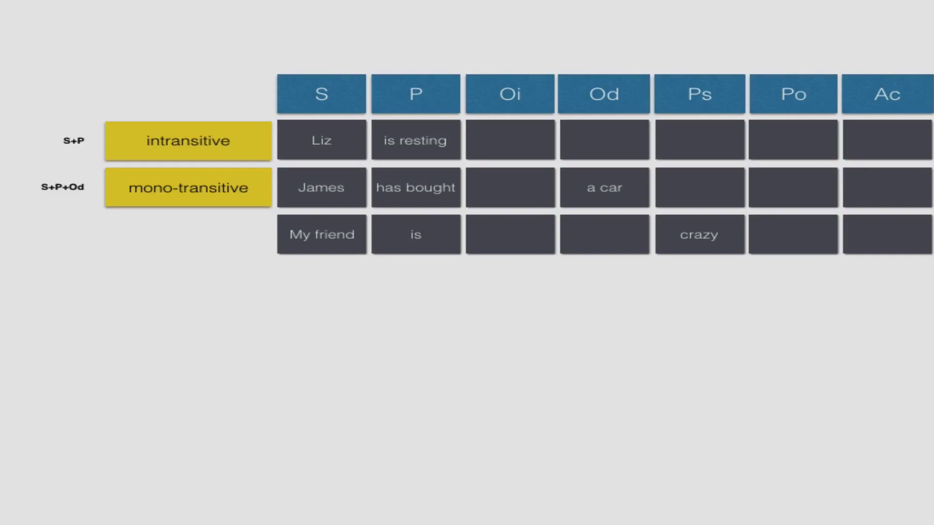
key(space)
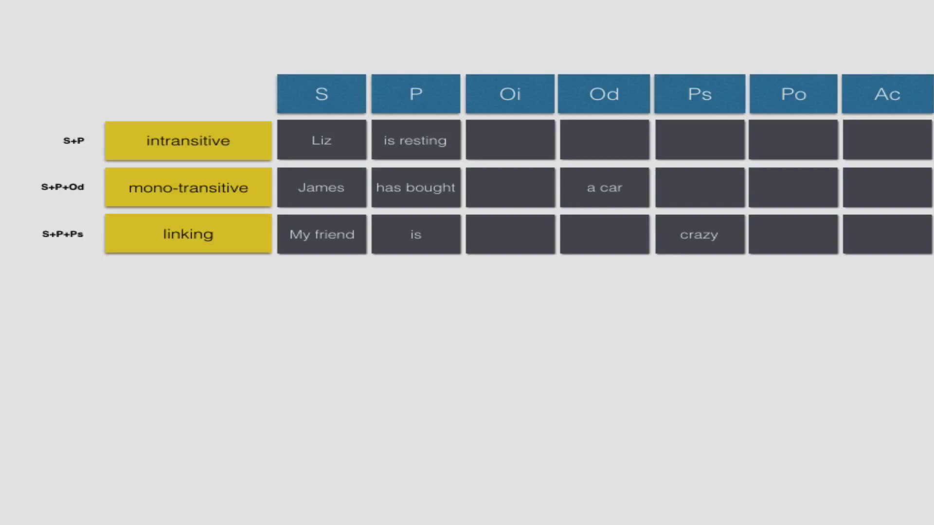
key(space)
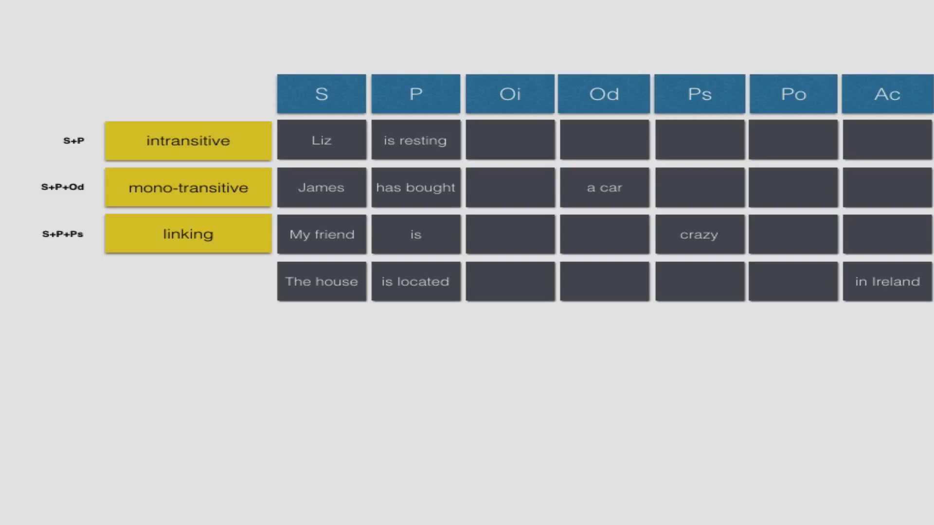
key(space)
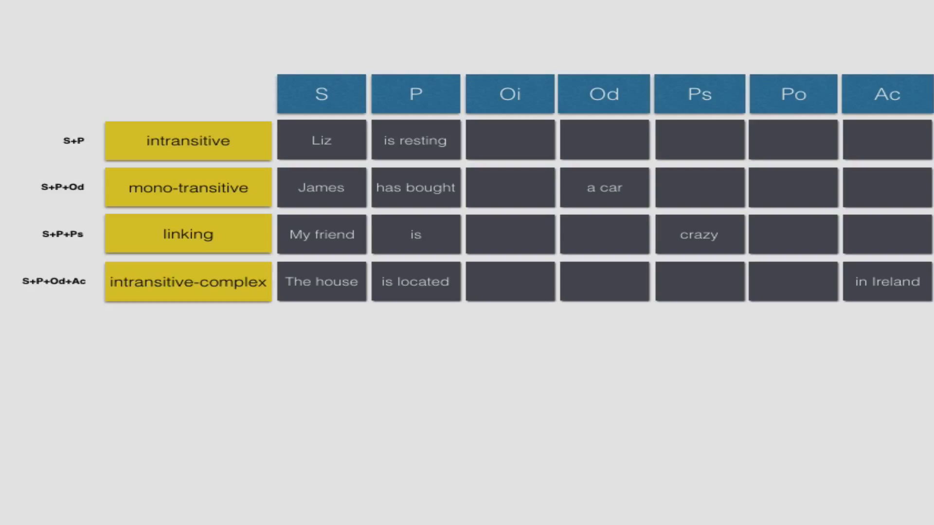